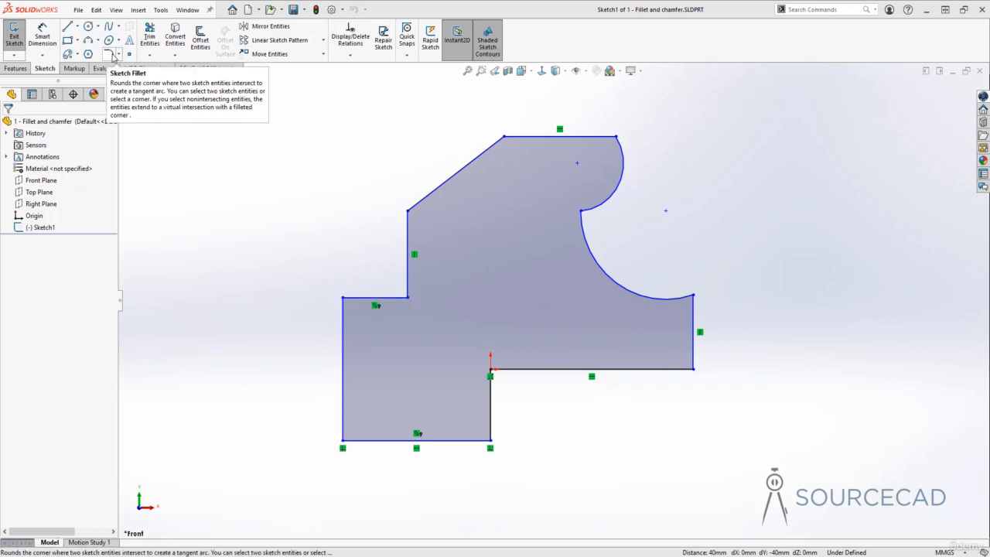
# - Select four corners for a 10 mm Sketch Fillet: the lower-left block's upper-left corner, the slanted line's lower end, the arc junction and the top edge's right end
pyautogui.click(119, 54)
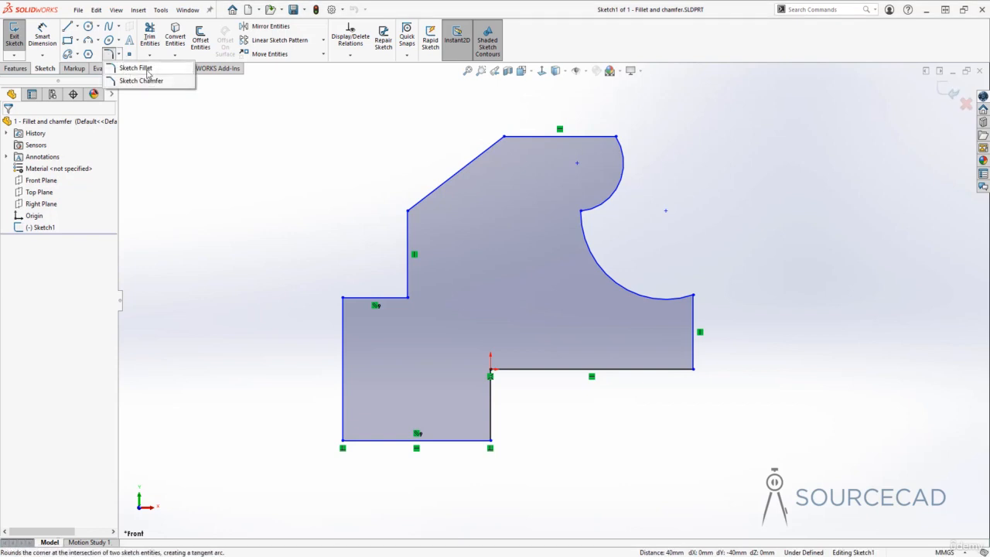
pyautogui.click(138, 68)
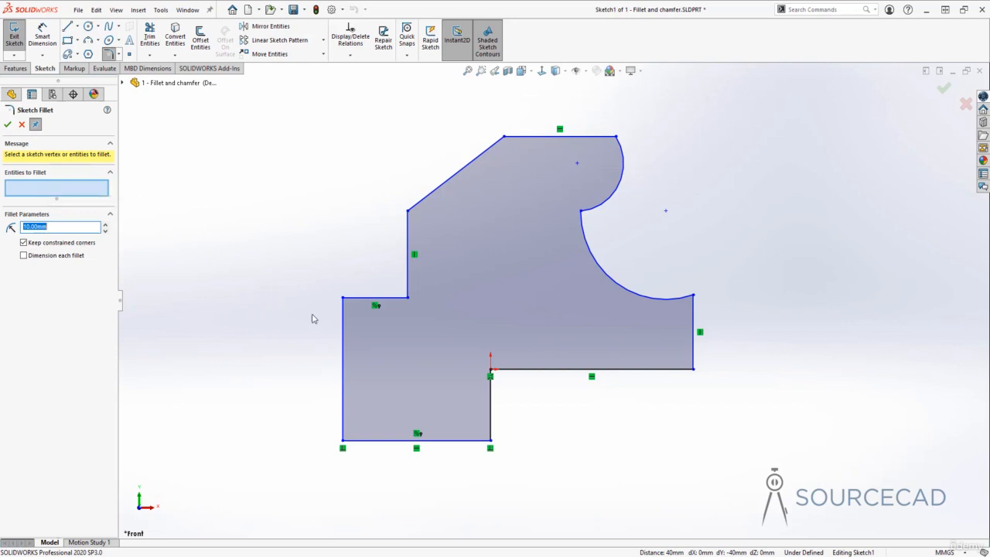
pyautogui.click(343, 324)
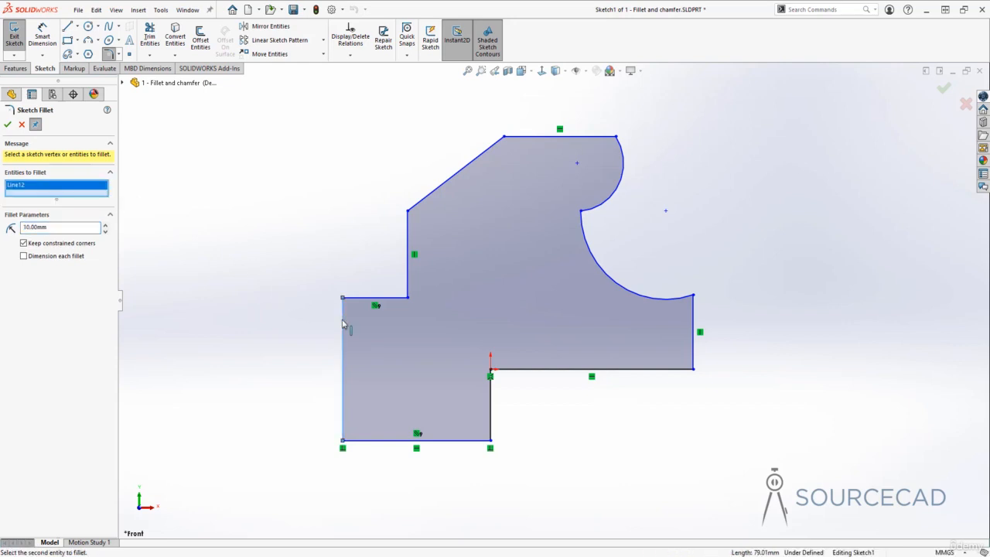
pyautogui.click(369, 299)
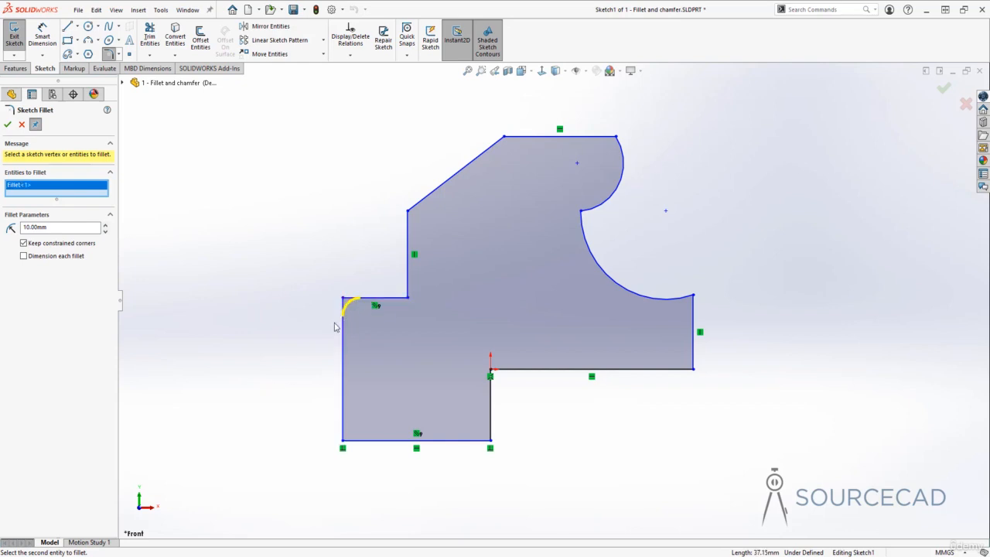
pyautogui.click(409, 212)
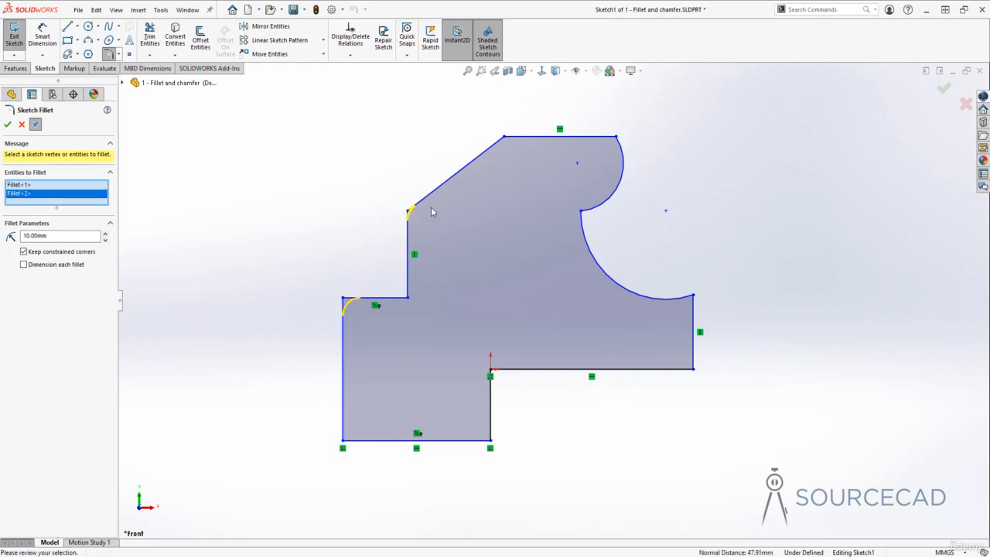
pyautogui.click(584, 211)
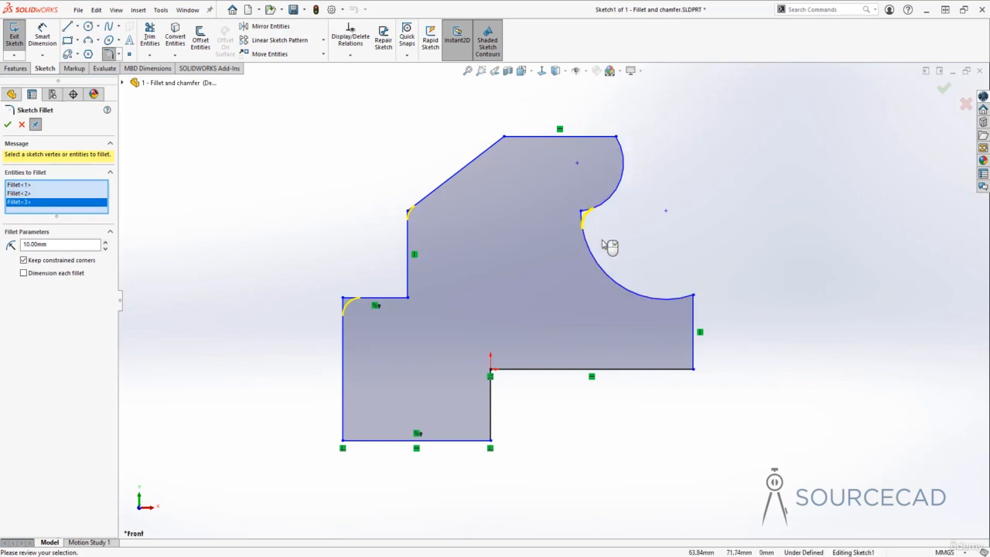
pyautogui.click(612, 139)
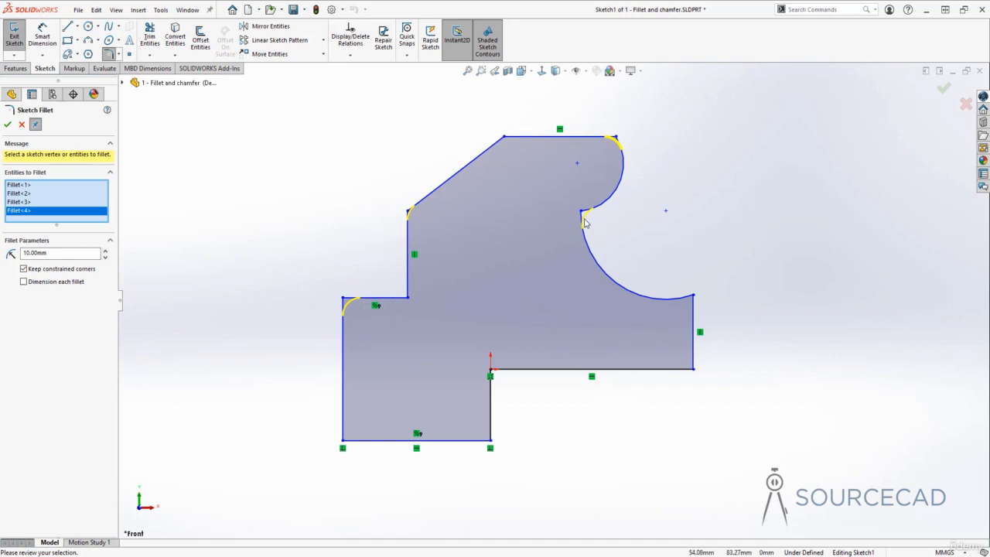
# - Remove the arc-junction corner from the fillet selection and apply the 10 mm fillets to the remaining three corners
pyautogui.click(20, 203)
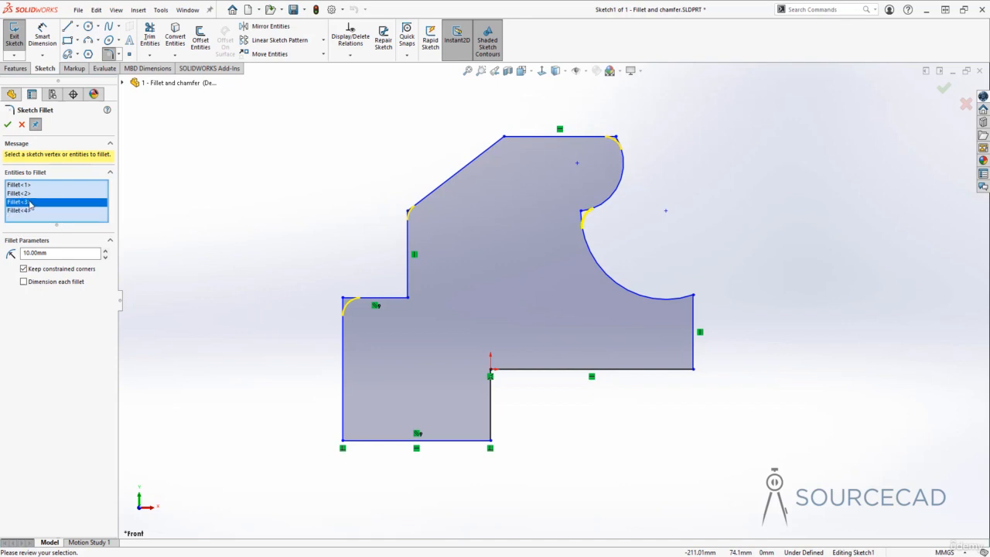
pyautogui.rightClick(31, 204)
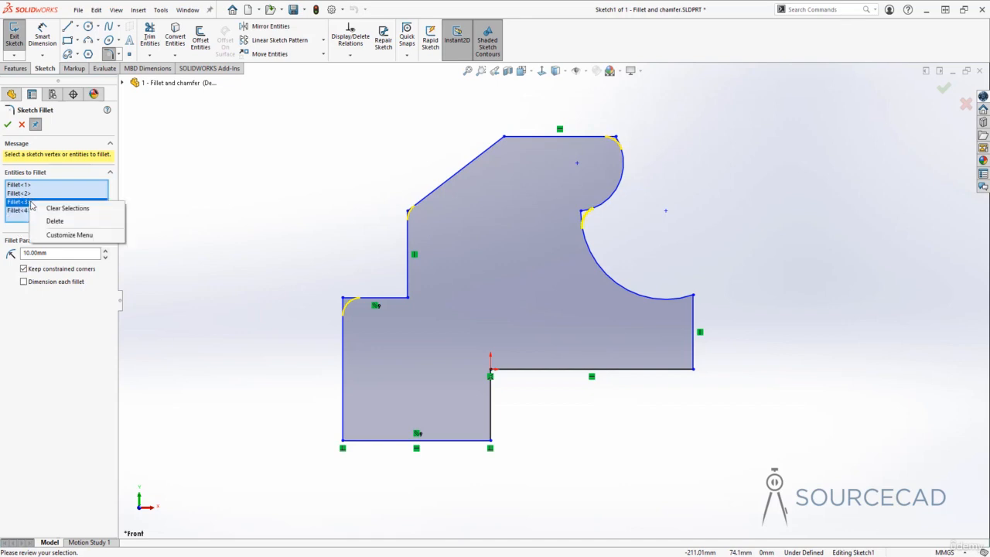
pyautogui.click(63, 222)
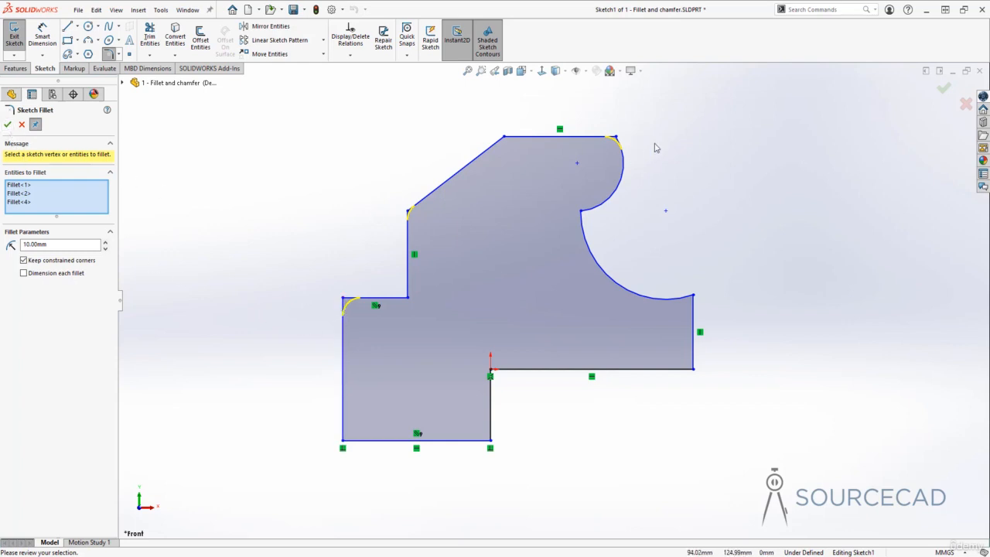
pyautogui.click(24, 273)
pyautogui.click(8, 125)
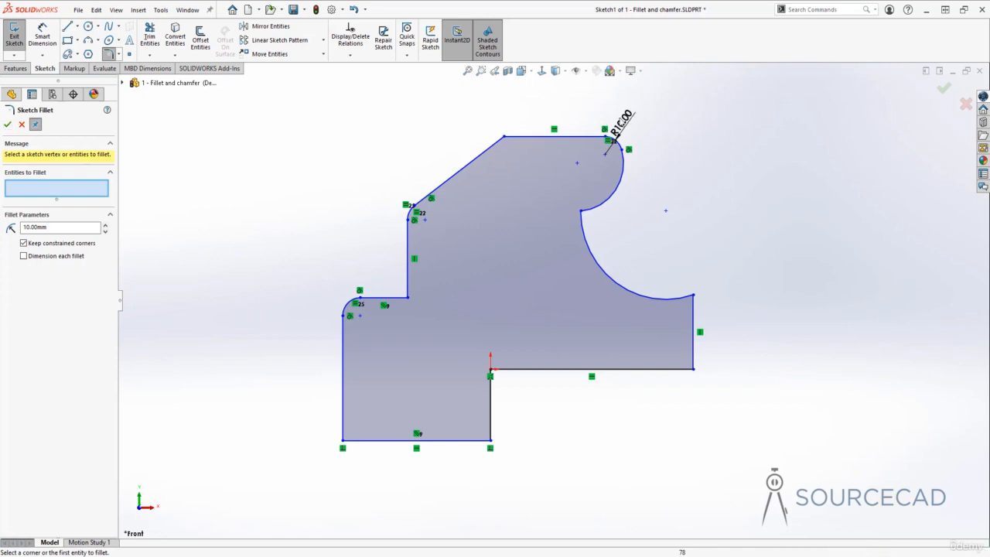
pyautogui.click(8, 125)
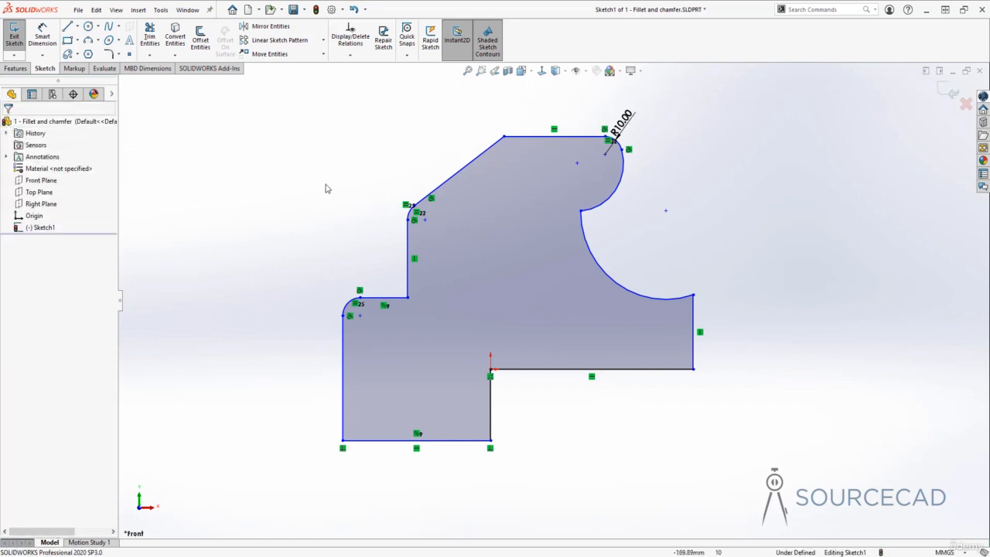
# - Set the radius dimension of the fillet at the top edge's right end to 5 mm
pyautogui.doubleClick(623, 122)
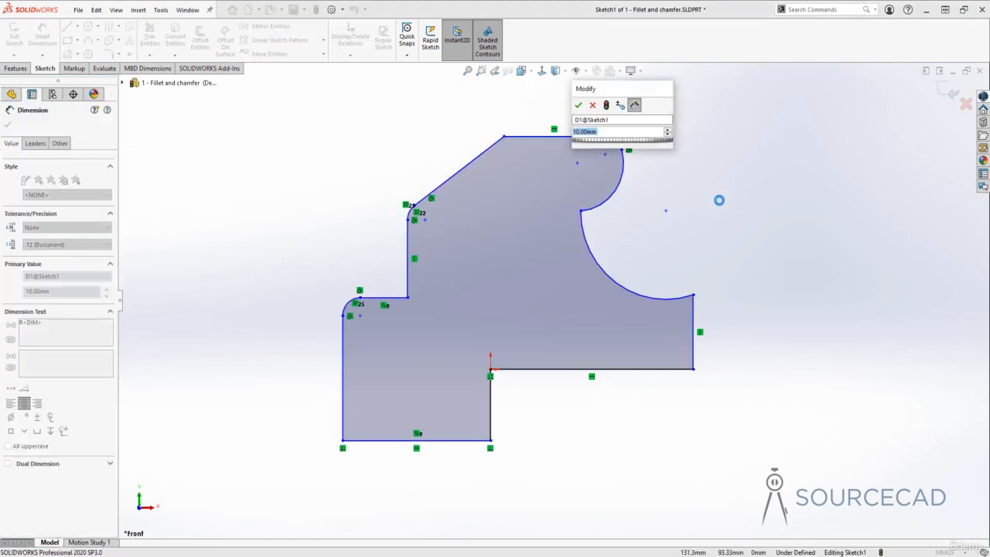
pyautogui.write('5')
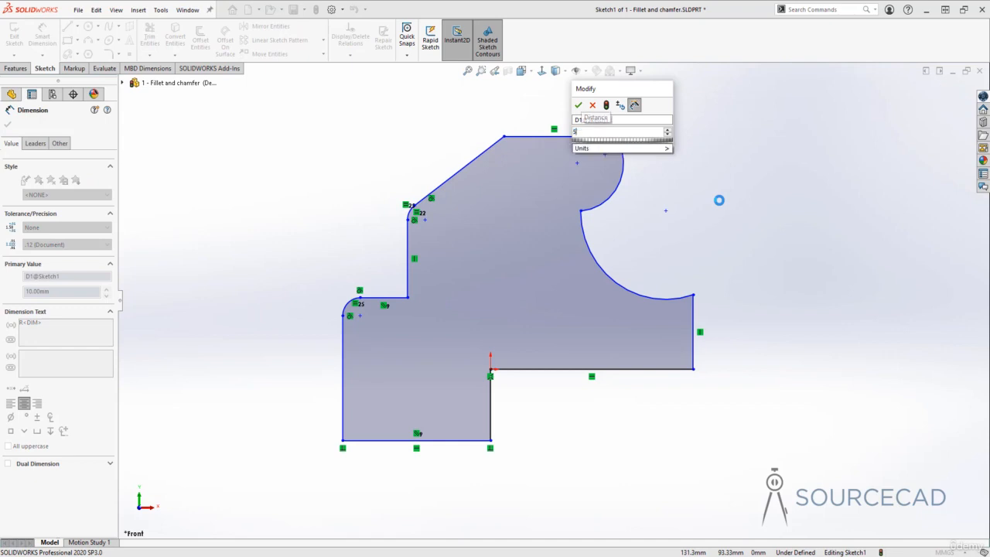
pyautogui.press('Return')
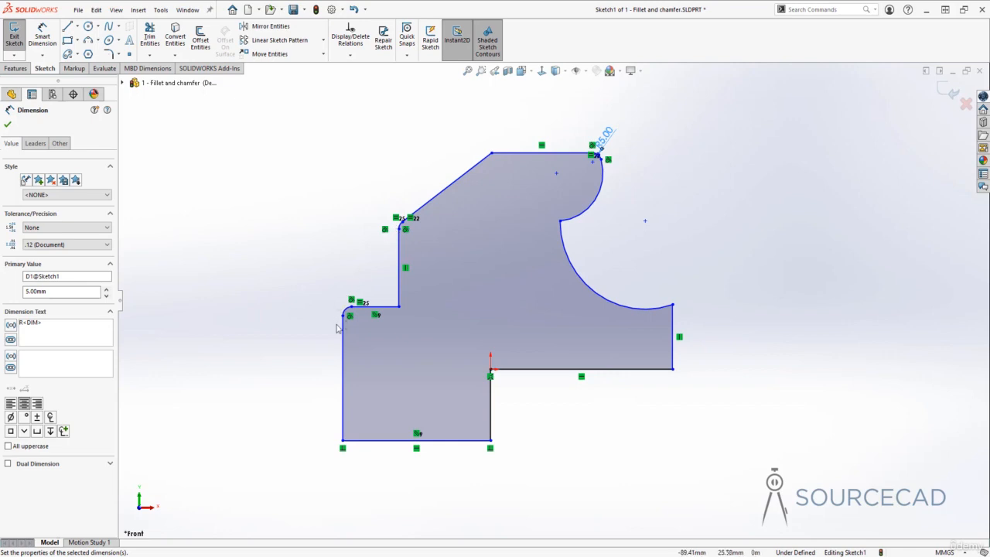
pyautogui.press('Escape')
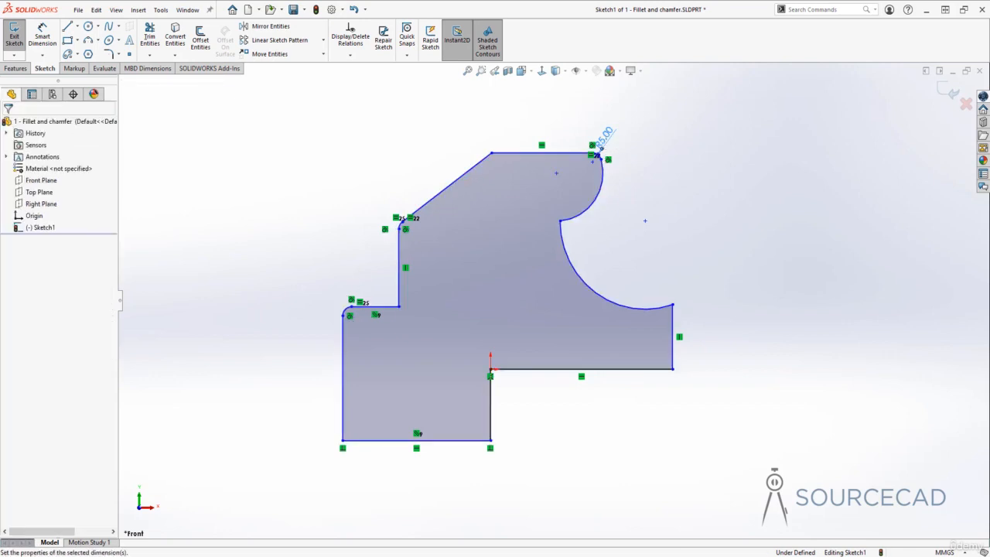
# - Set the radius dimension of the fillet at the top edge's right end back to 10 mm
pyautogui.doubleClick(605, 138)
pyautogui.write('10')
pyautogui.press('Return')
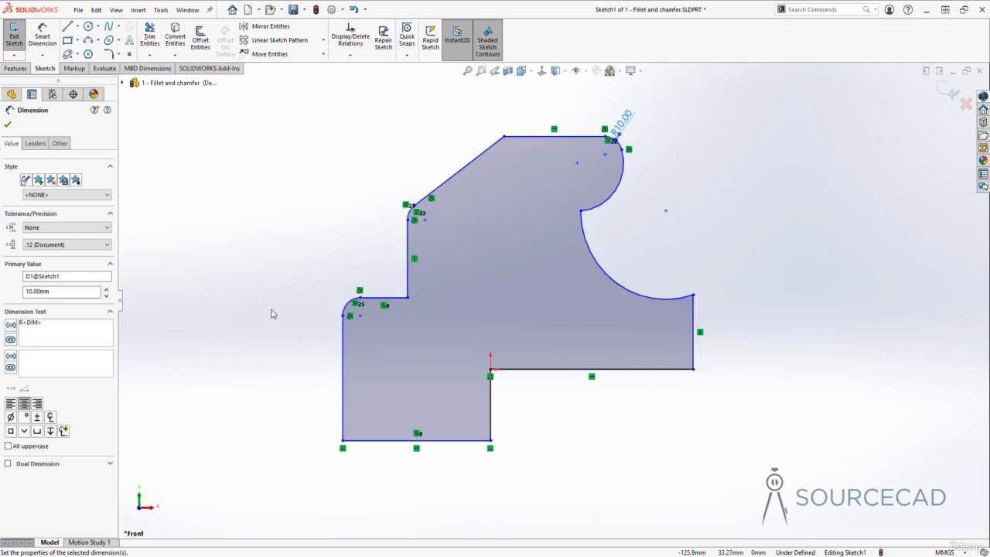
pyautogui.click(8, 125)
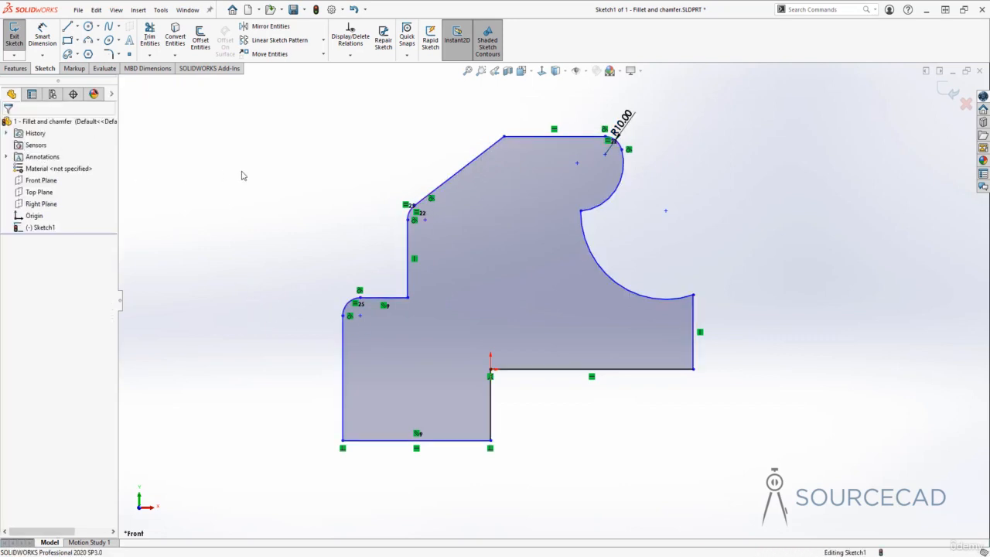
# - Fillet the arc junction, both right-edge corners, the origin corner and the lower block's bottom-right corner at 10 mm, with each fillet dimensioned
pyautogui.click(109, 54)
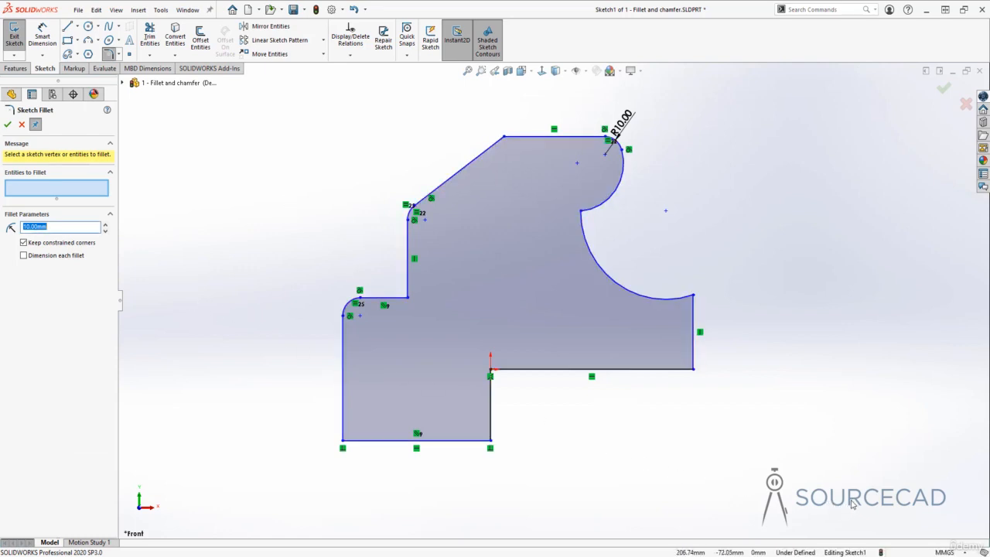
pyautogui.moveTo(864, 506)
pyautogui.mouseDown()
pyautogui.moveTo(623, 378)
pyautogui.moveTo(477, 282)
pyautogui.moveTo(454, 221)
pyautogui.moveTo(457, 192)
pyautogui.mouseUp()
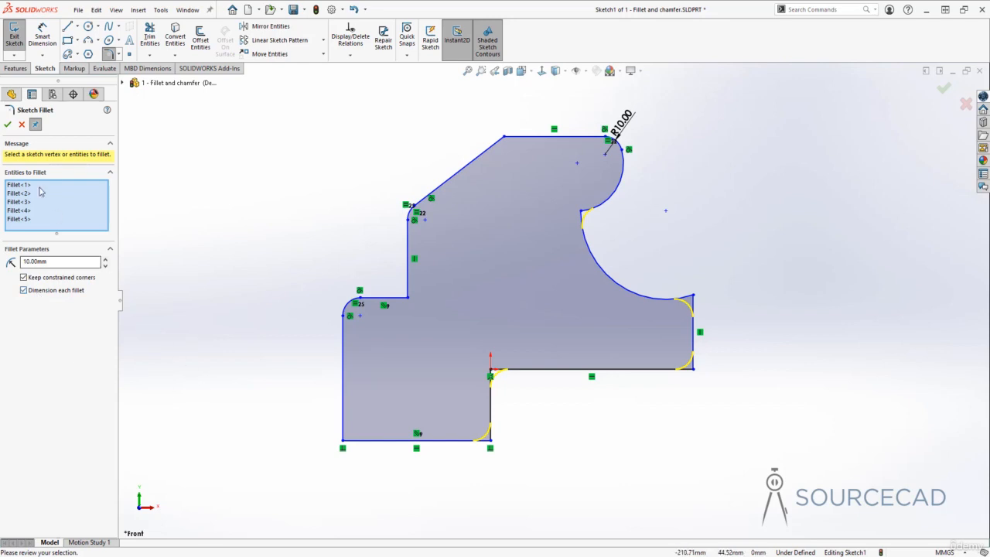
pyautogui.click(8, 124)
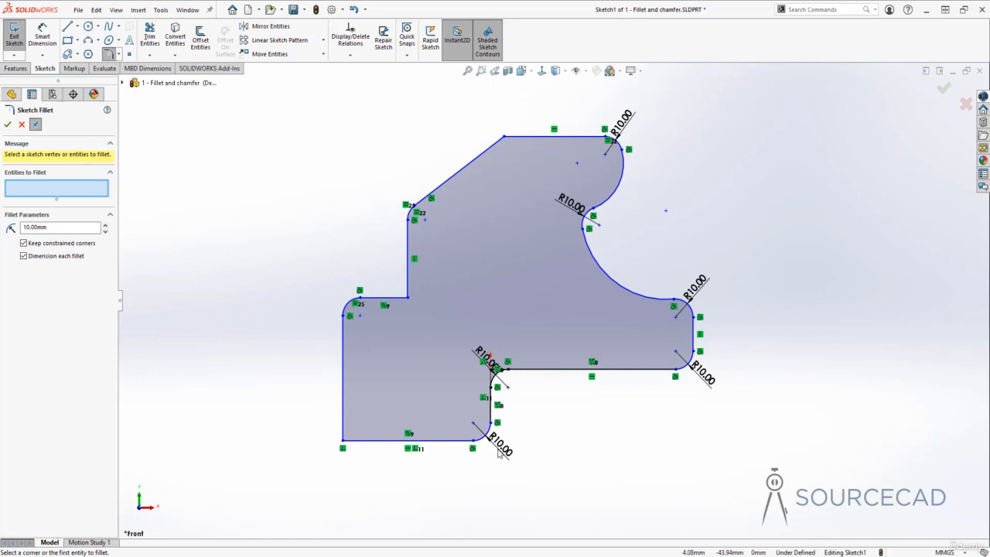
pyautogui.click(7, 125)
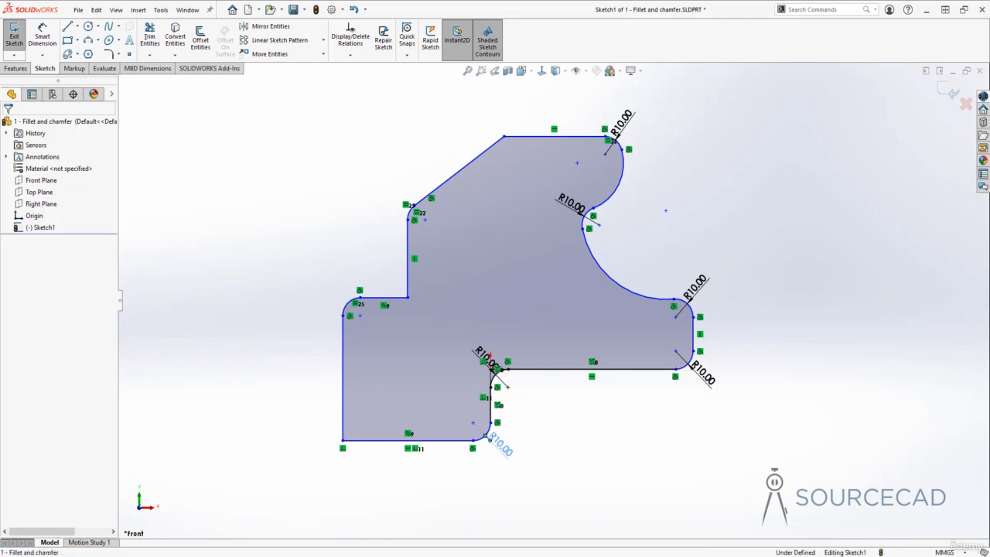
# - Set the radius of the fillet at the lower block's bottom-right corner to 20 mm
pyautogui.doubleClick(499, 445)
pyautogui.write('20')
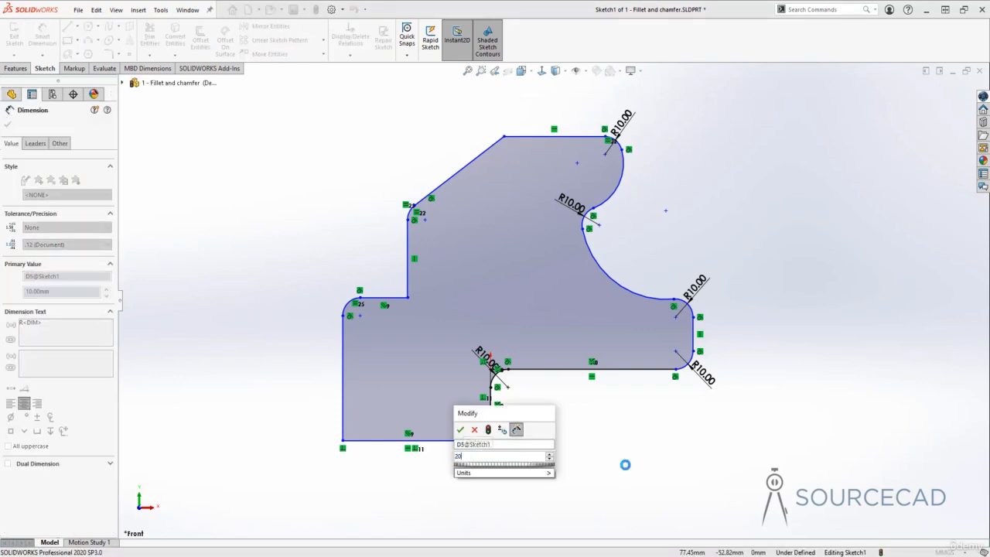
pyautogui.press('Return')
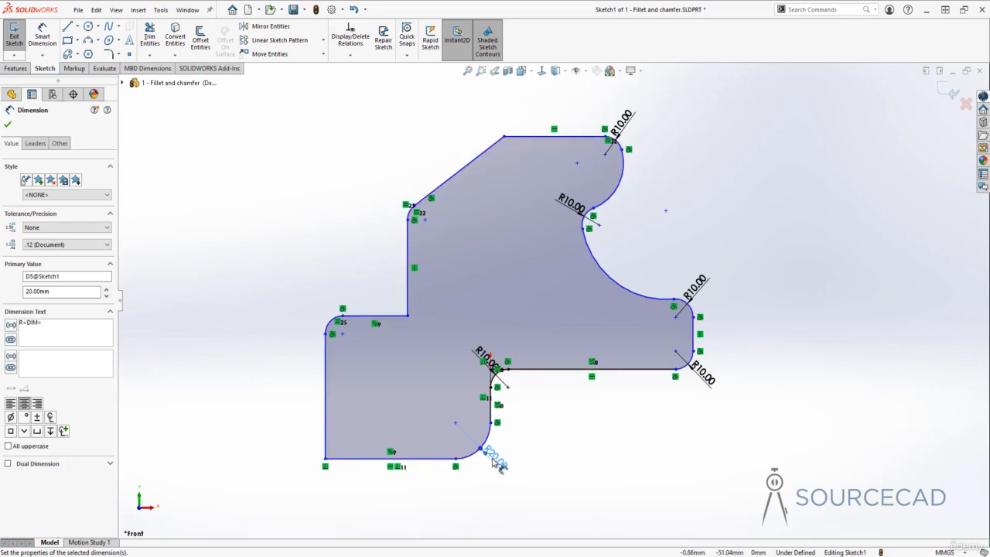
pyautogui.click(805, 206)
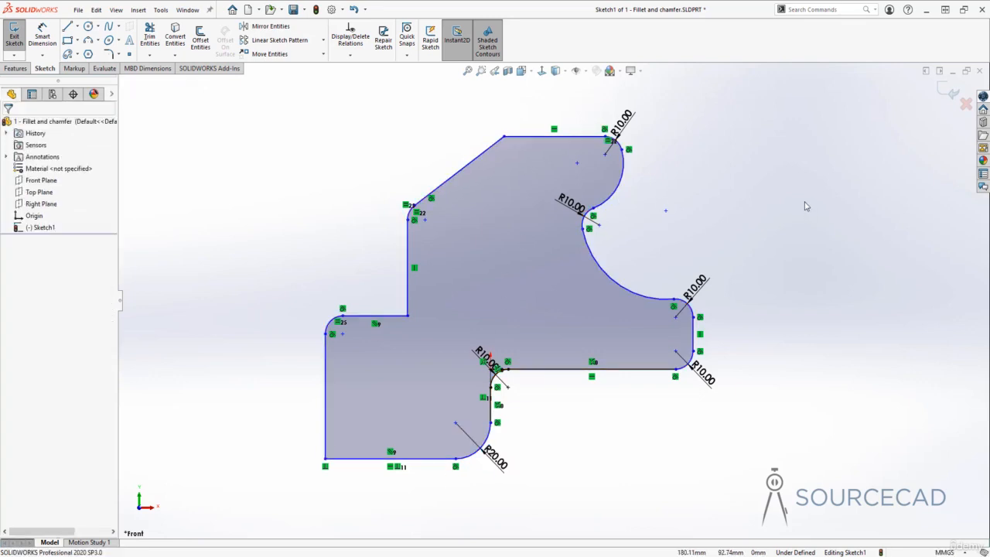
# - Undo the radius changes and all sketch fillets to restore the profile's original sharp corners, and clear the selection
pyautogui.hotkey('ctrl', 'z')
pyautogui.hotkey('ctrl', 'z')
pyautogui.hotkey('ctrl', 'z')
pyautogui.hotkey('ctrl', 'z')
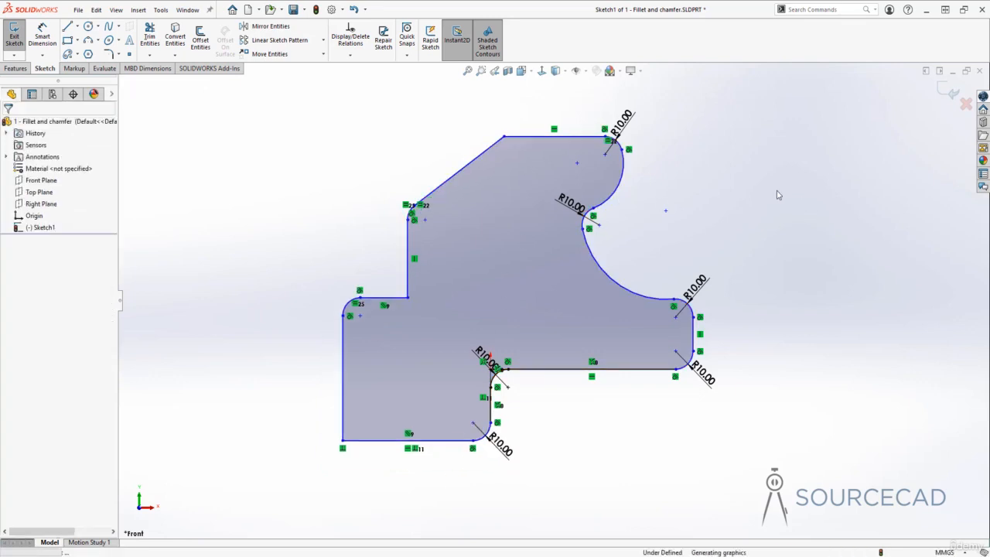
pyautogui.hotkey('ctrl', 'z')
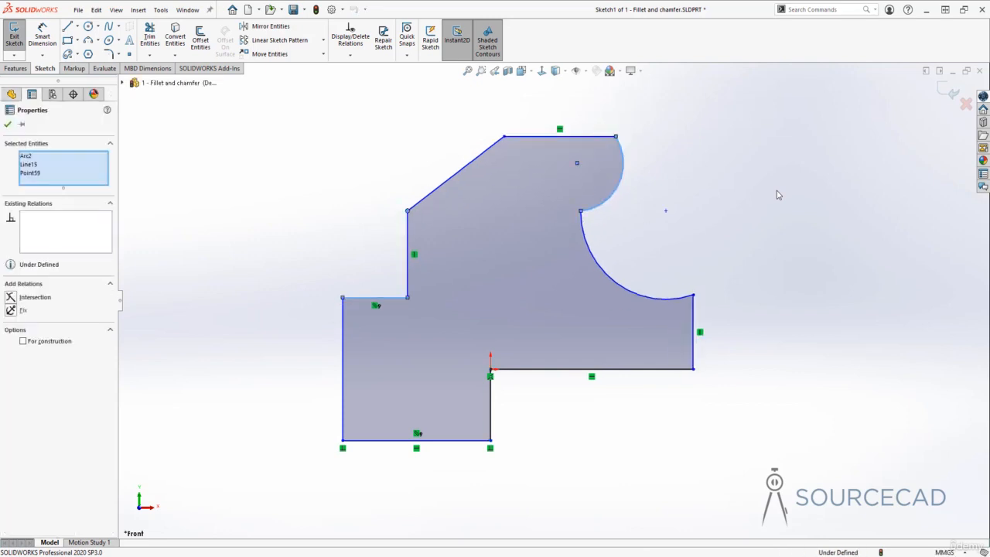
pyautogui.click(708, 223)
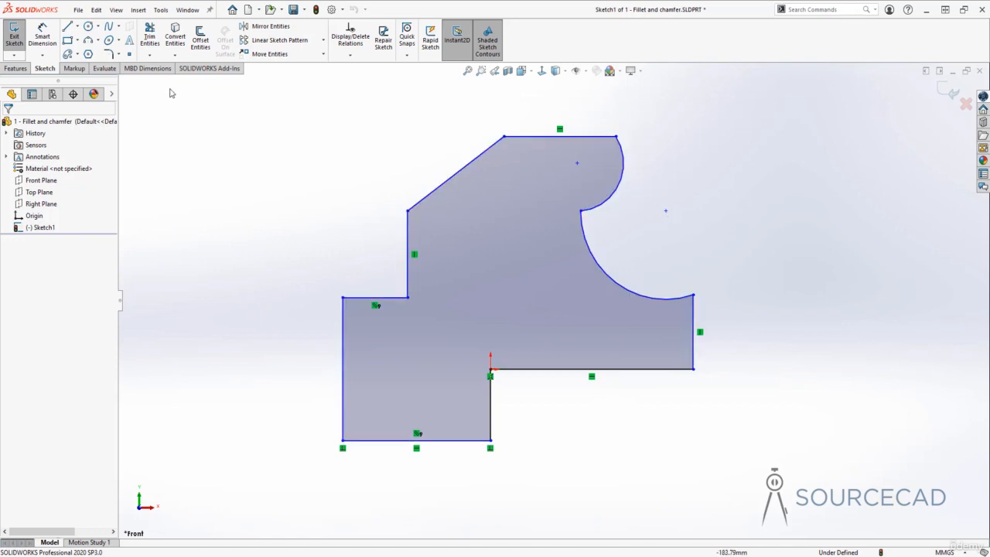
# - Chamfer the upper-left corner of the lower-left block using Sketch Chamfer with the distance-distance option and equal distances of 10 mm
pyautogui.click(122, 55)
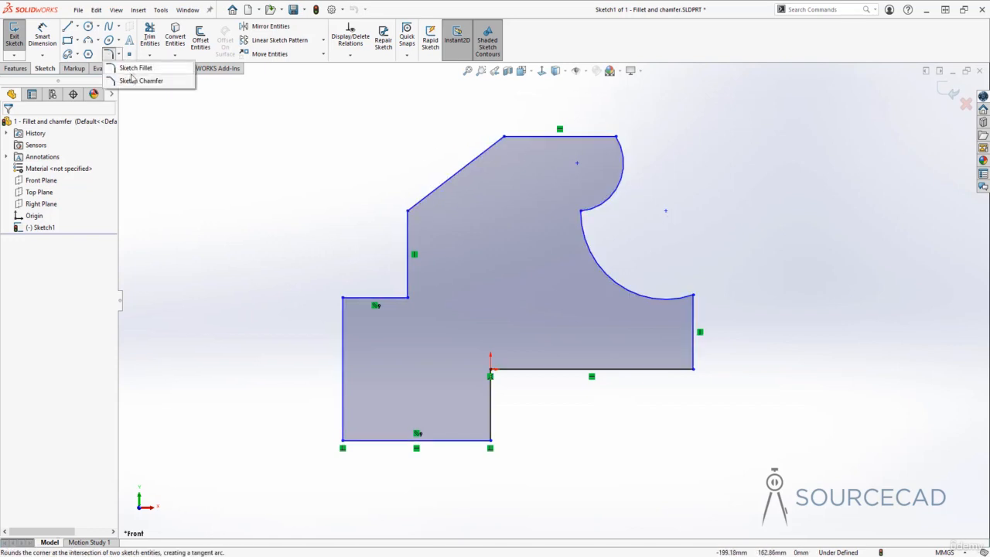
pyautogui.click(136, 82)
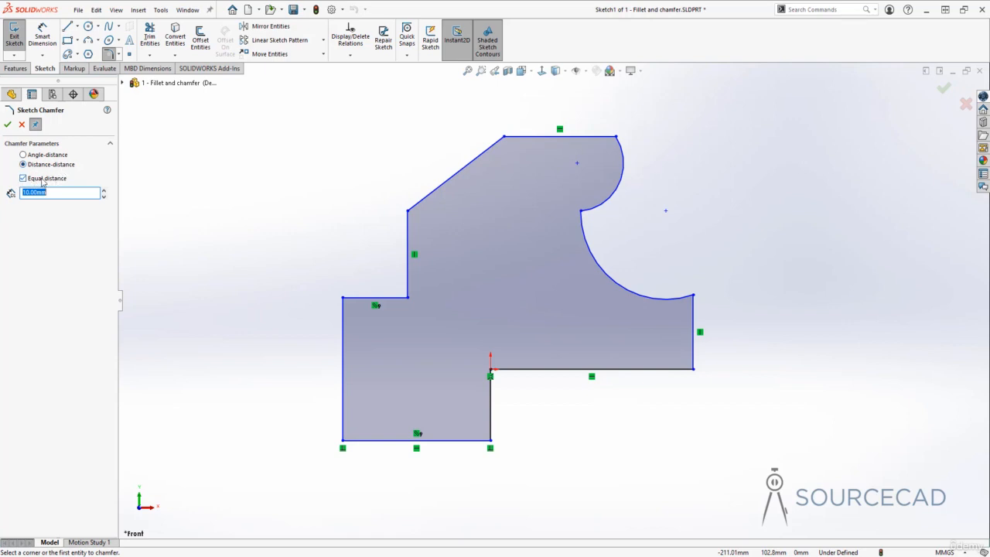
pyautogui.click(43, 180)
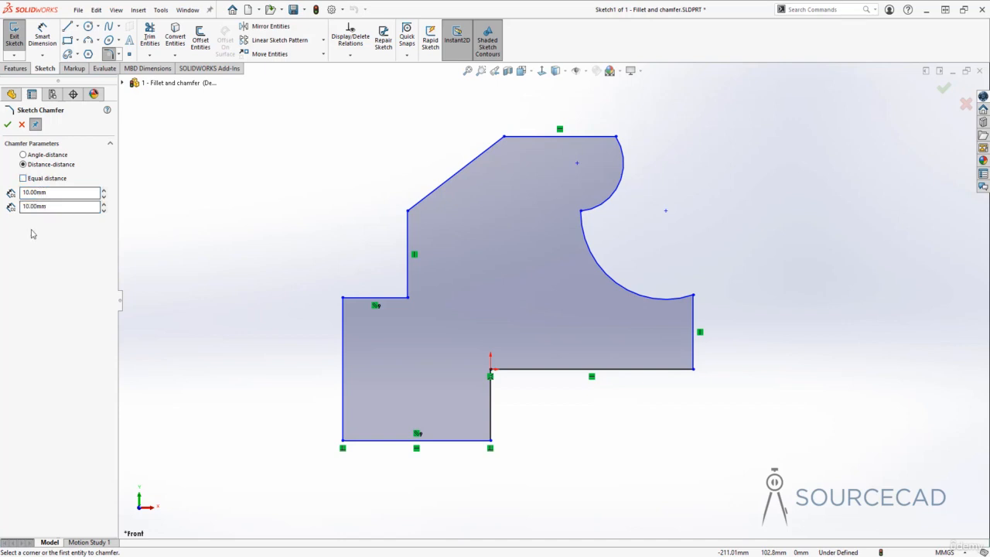
pyautogui.click(24, 180)
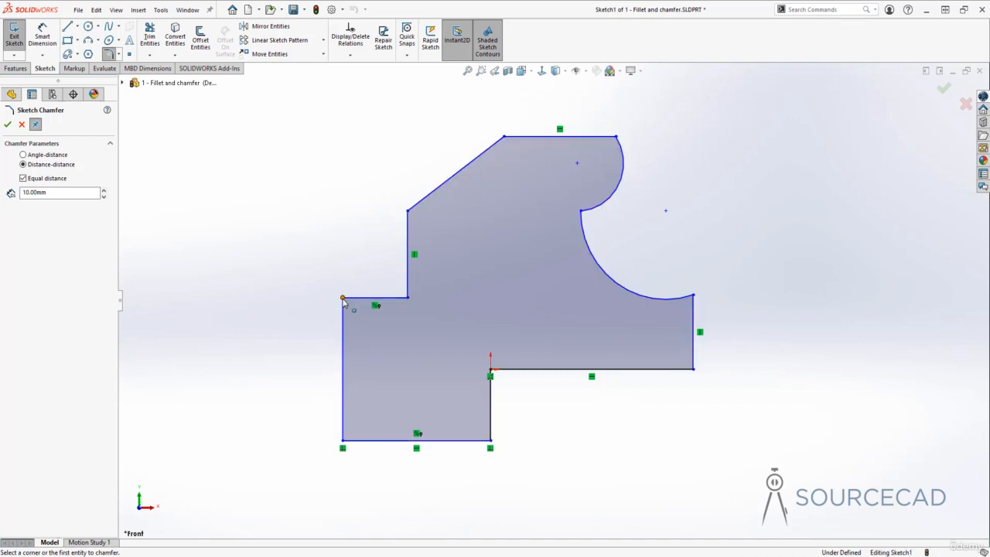
pyautogui.click(343, 298)
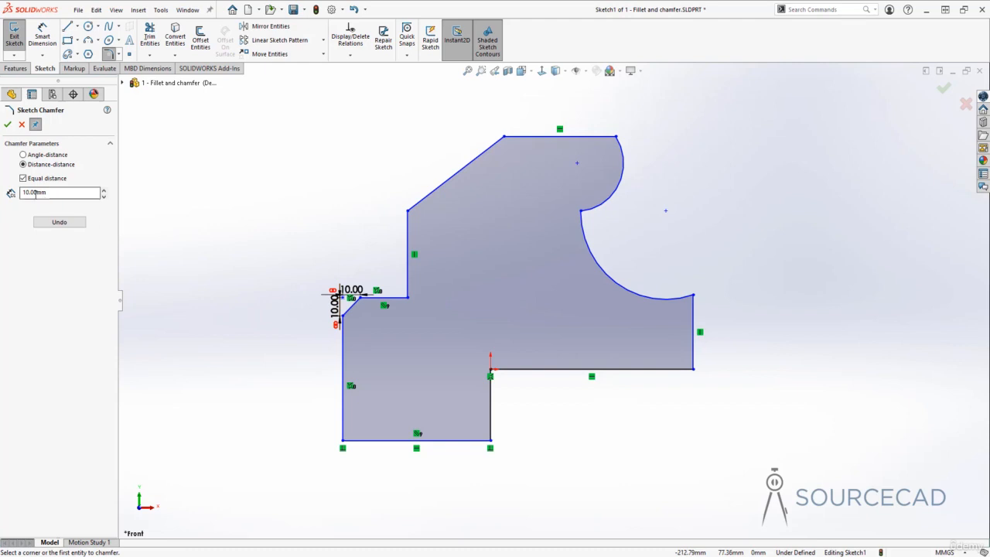
pyautogui.scroll(2, 352, 314)
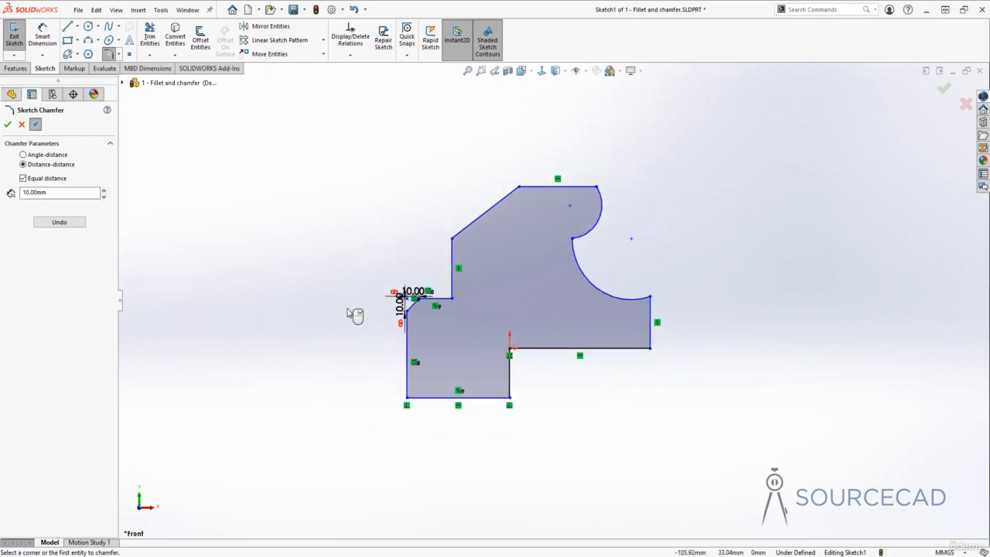
pyautogui.scroll(-5, 426, 309)
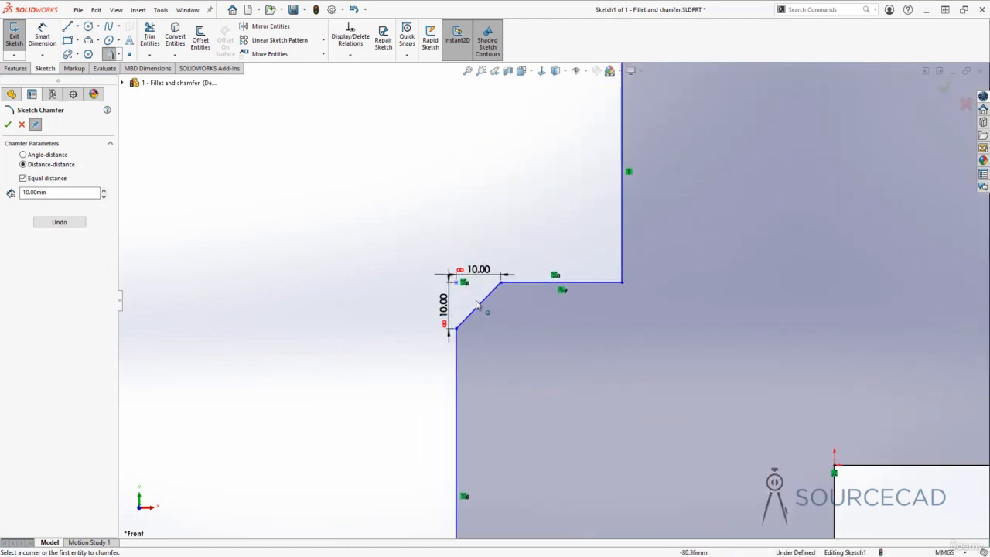
# - Finish the chamfer command and set the horizontal distance of the lower-left block's upper-left chamfer to 12 mm
pyautogui.keyDown('ctrl'); pyautogui.moveTo(469, 299); pyautogui.dragTo(415, 296, button='middle'); pyautogui.keyUp('ctrl')
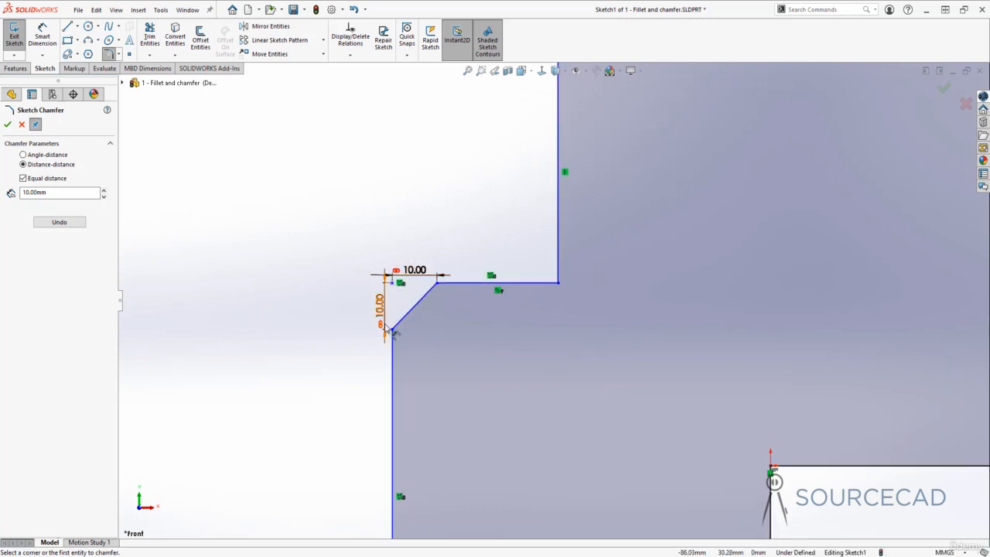
pyautogui.click(8, 126)
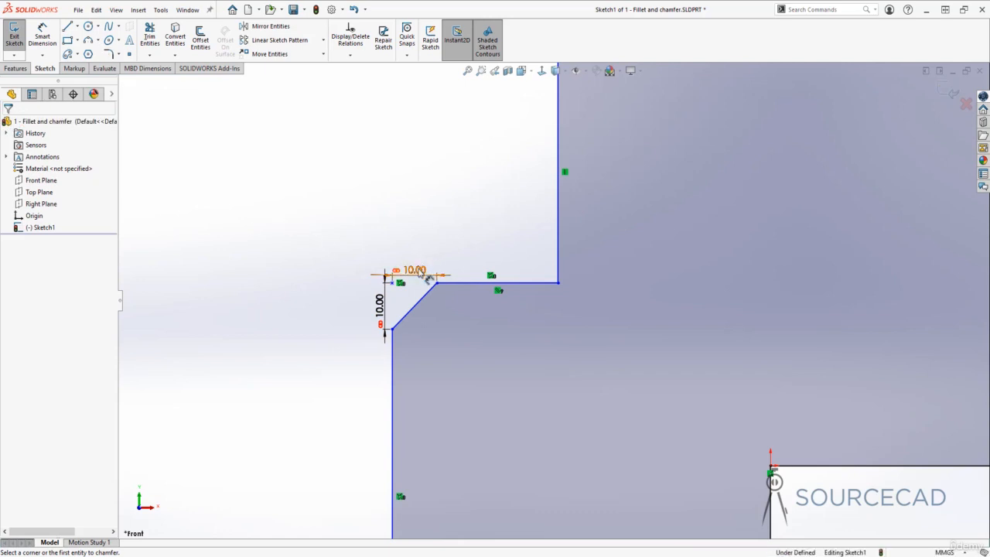
pyautogui.doubleClick(416, 269)
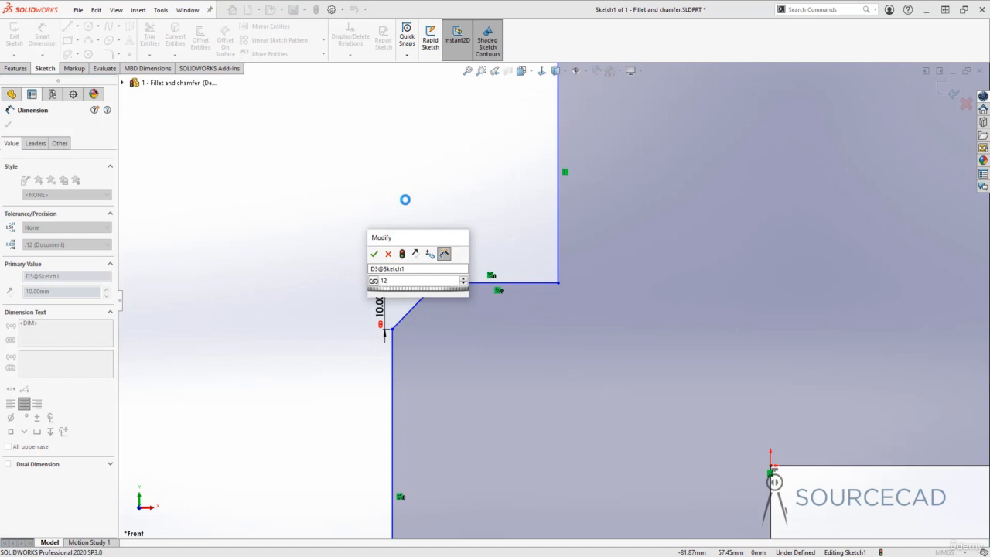
pyautogui.press('Return')
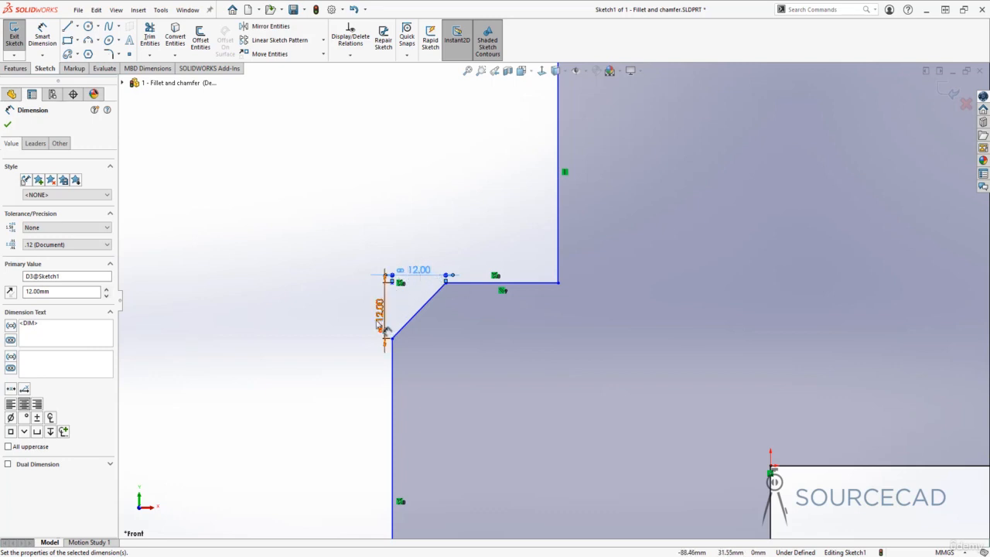
pyautogui.click(290, 267)
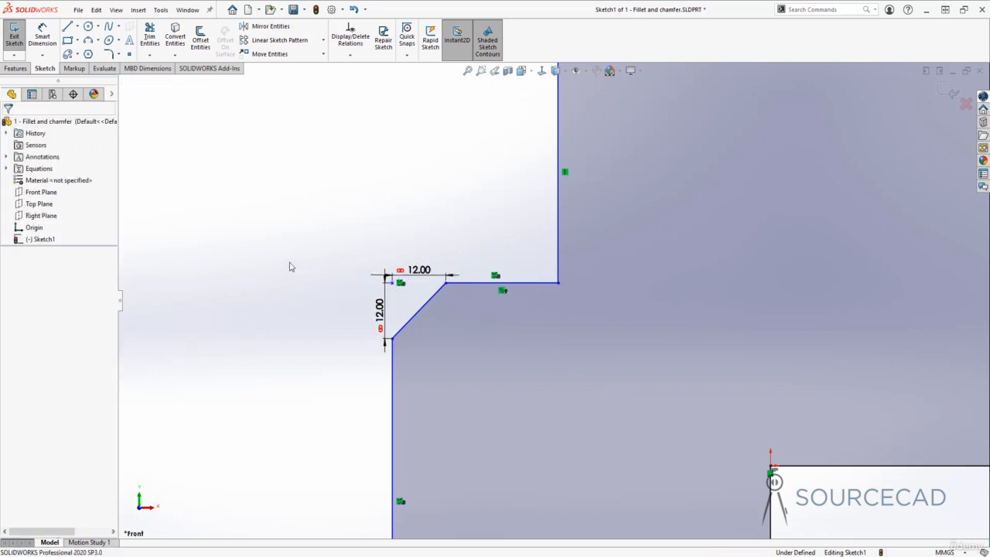
# - Chamfer the lower-left block's bottom-left corner with unequal distances, 10 mm along the vertical edge and 12 mm along the bottom edge
pyautogui.press('f')
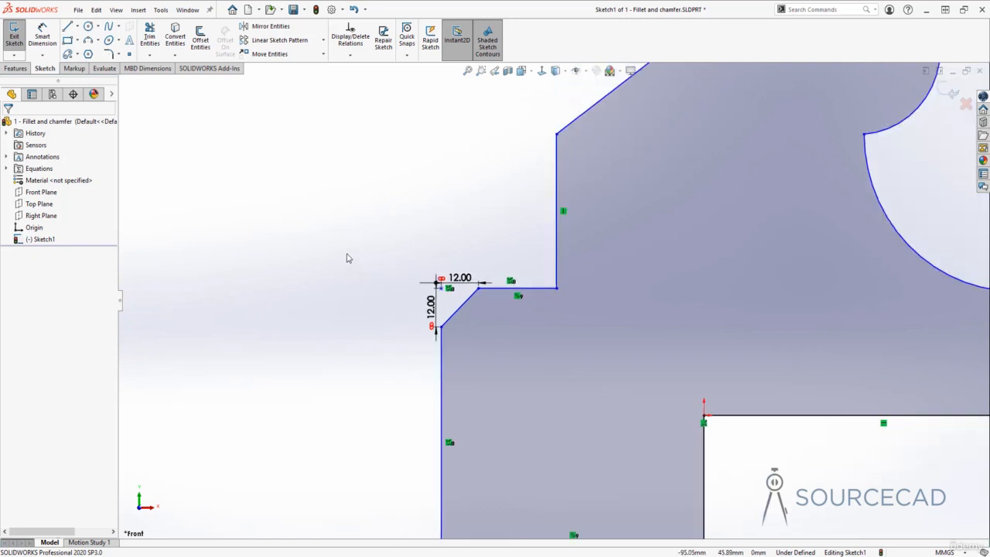
pyautogui.click(119, 54)
pyautogui.click(152, 82)
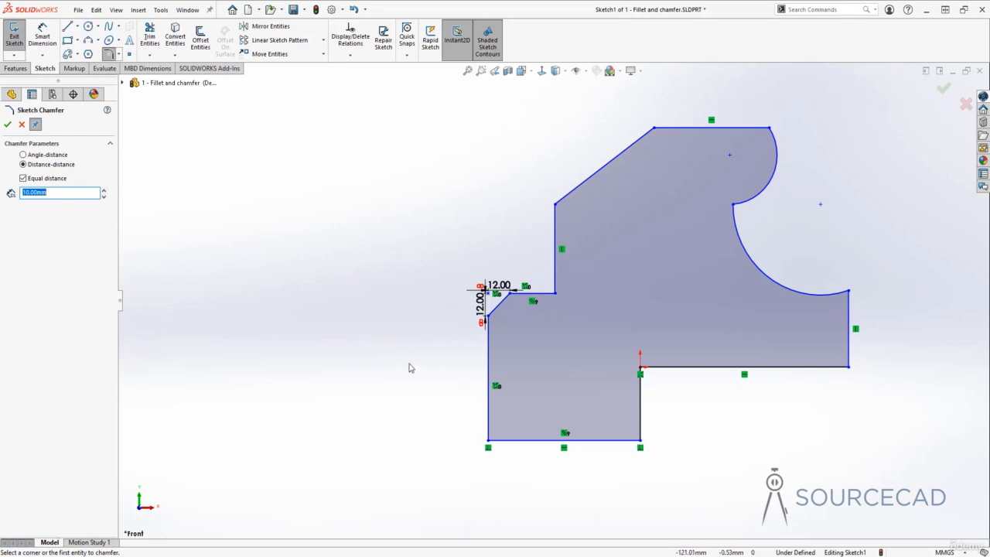
pyautogui.click(23, 179)
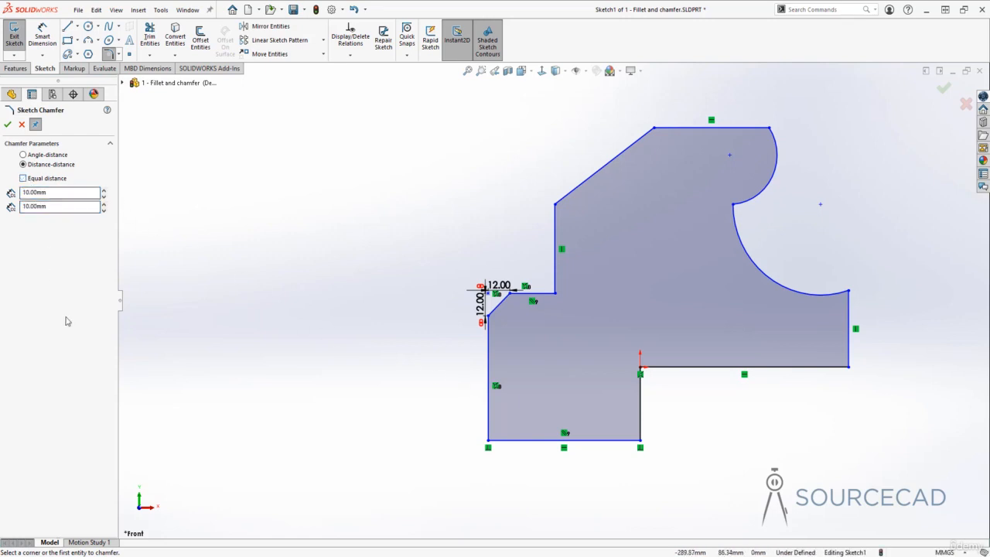
pyautogui.moveTo(48, 205); pyautogui.dragTo(31, 205)
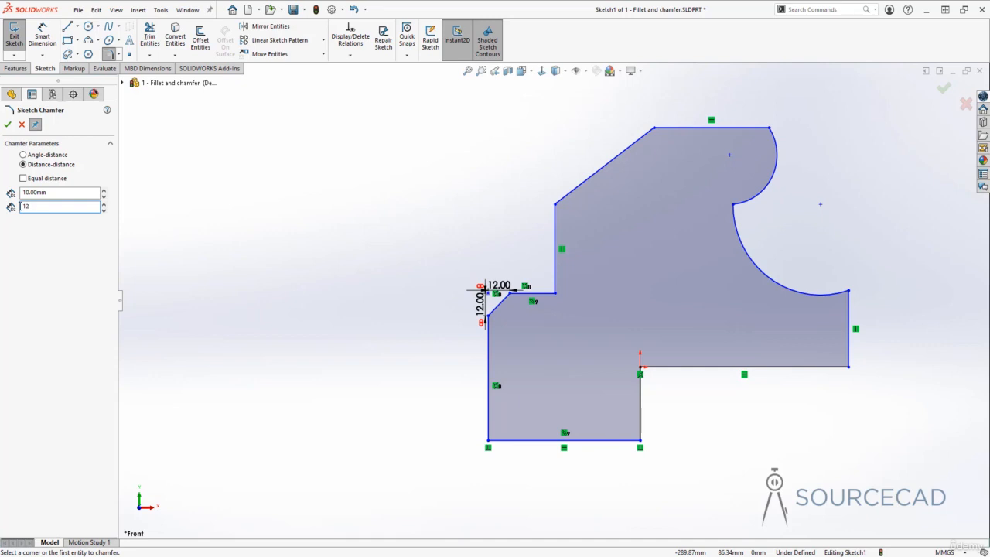
pyautogui.press('Return')
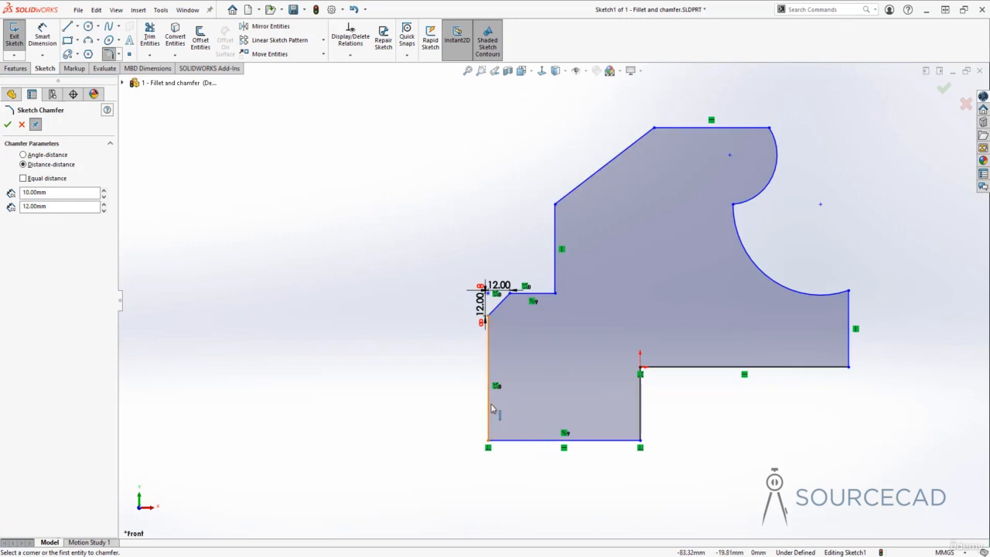
pyautogui.click(490, 408)
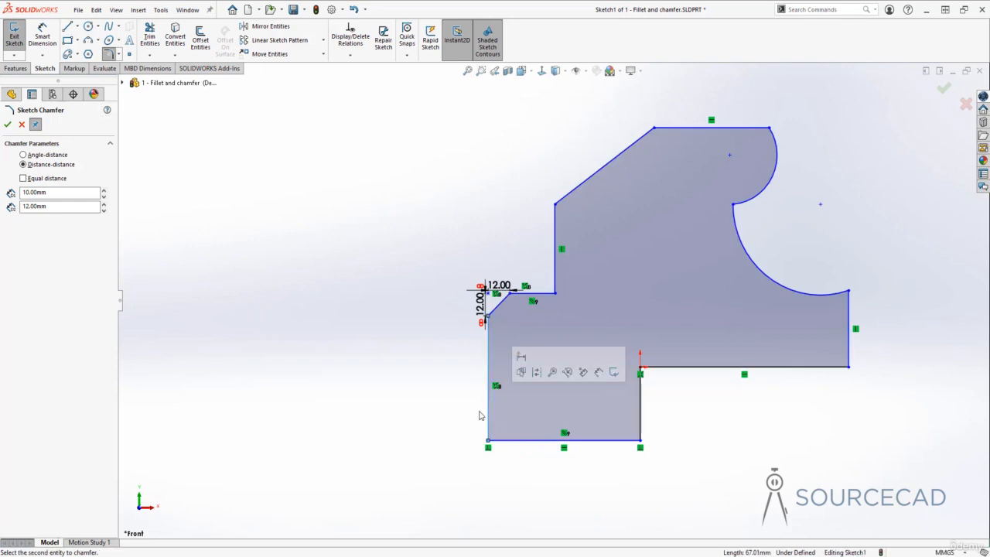
pyautogui.click(530, 441)
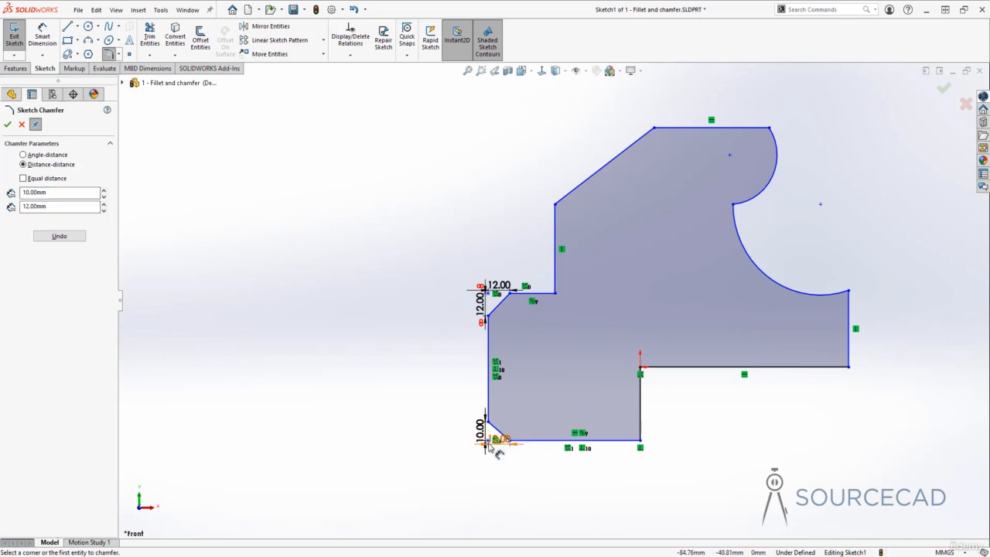
pyautogui.scroll(-3, 499, 457)
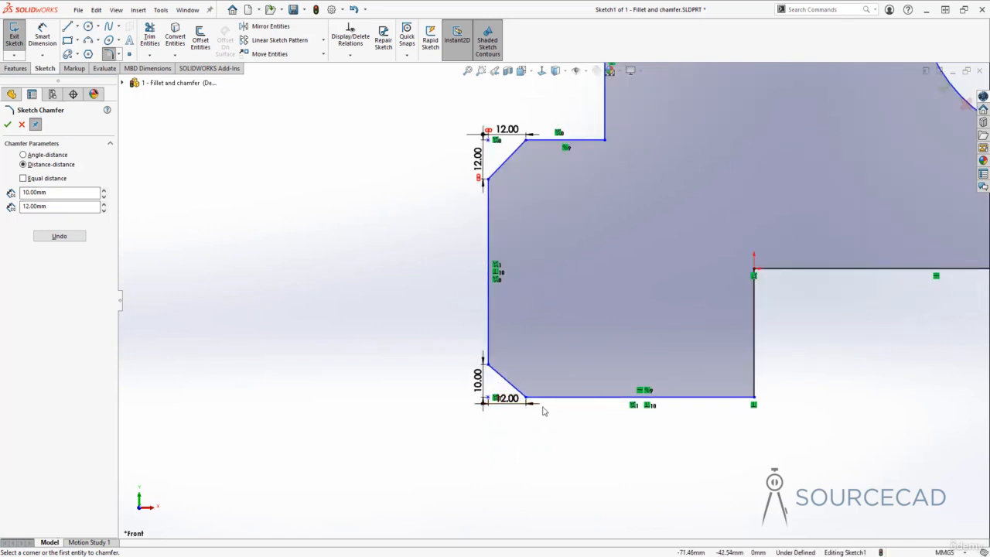
pyautogui.click(7, 123)
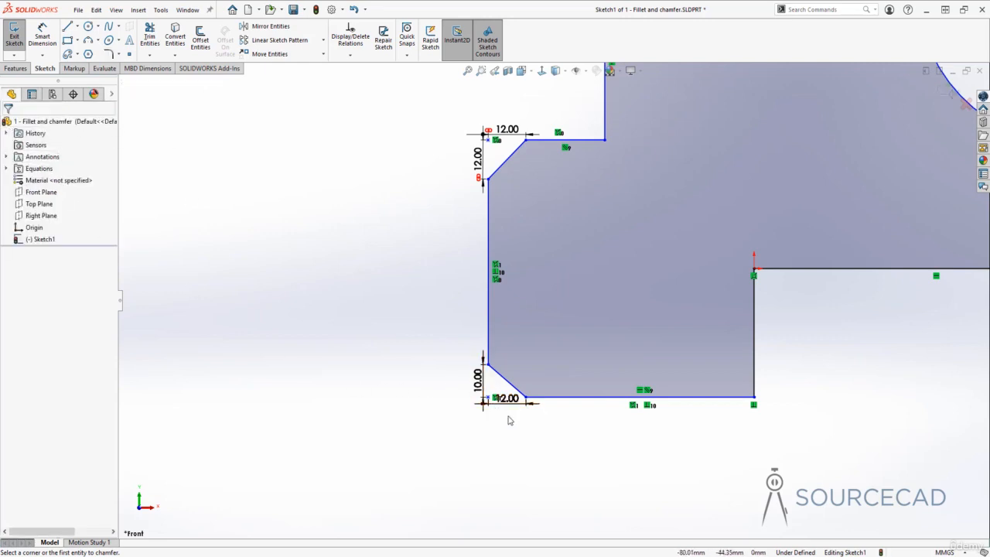
# - Chamfer the bottom-right corner of the profile's right arm using the angle-distance option with 10 mm and 45 degrees
pyautogui.scroll(2, 560, 438)
pyautogui.scroll(2, 562, 441)
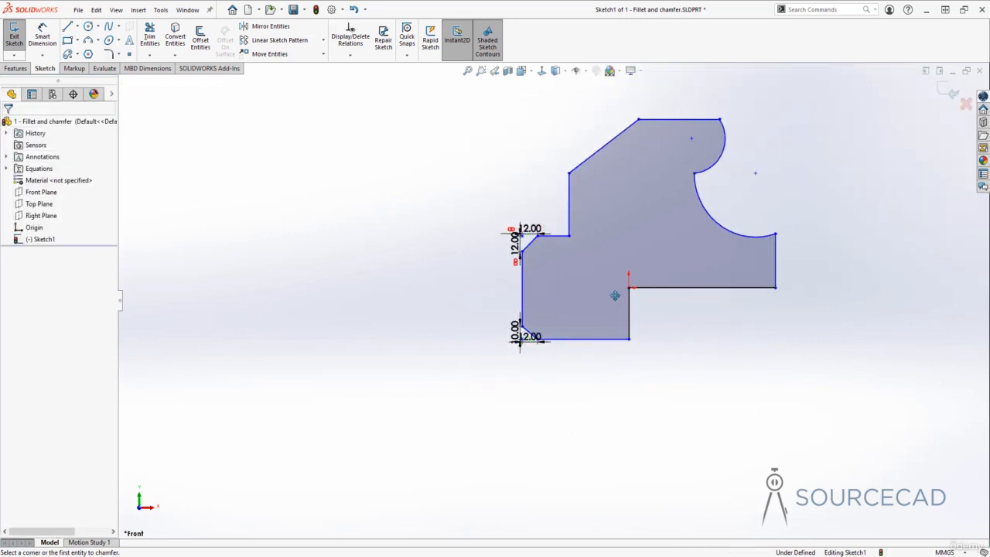
pyautogui.keyDown('ctrl'); pyautogui.moveTo(614, 294); pyautogui.dragTo(517, 364, button='middle'); pyautogui.keyUp('ctrl')
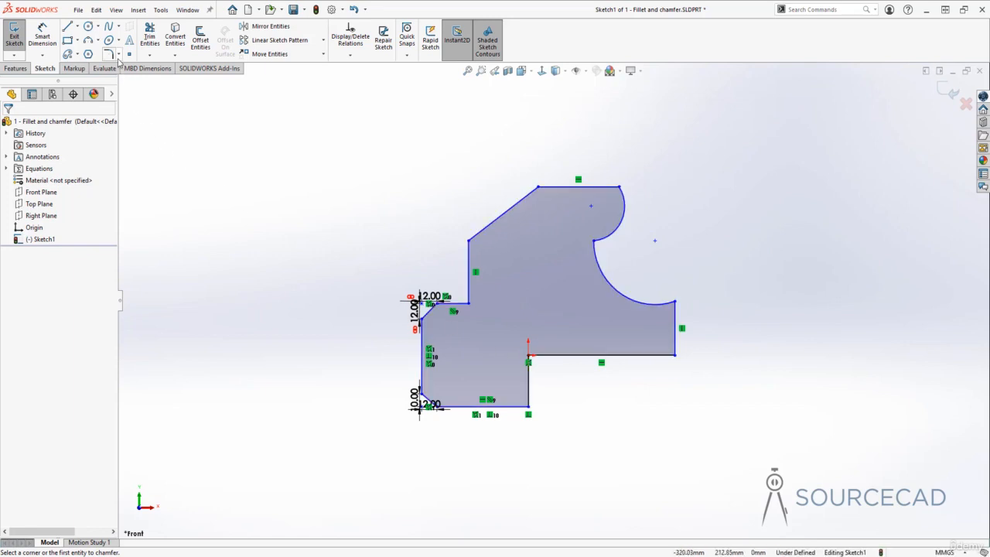
pyautogui.click(118, 56)
pyautogui.click(138, 80)
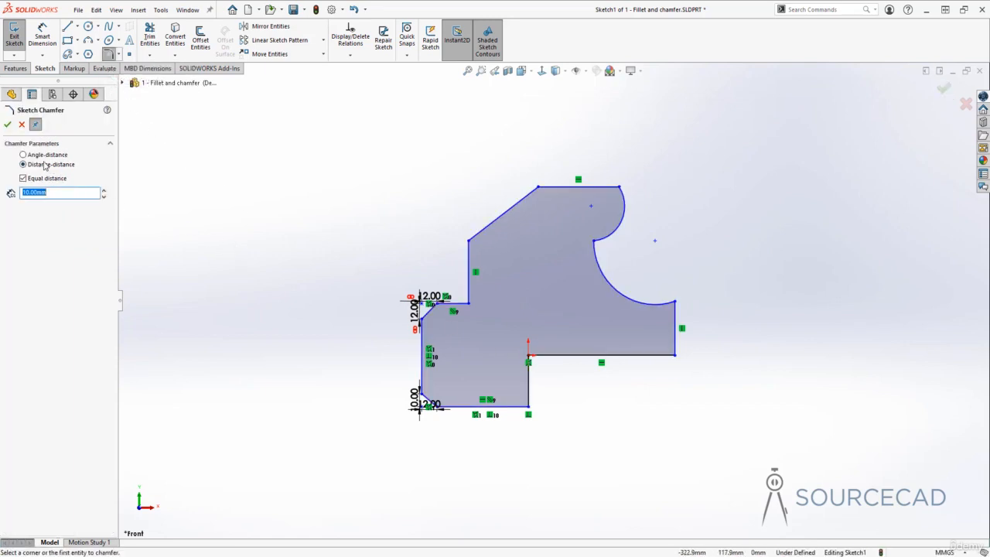
pyautogui.click(31, 156)
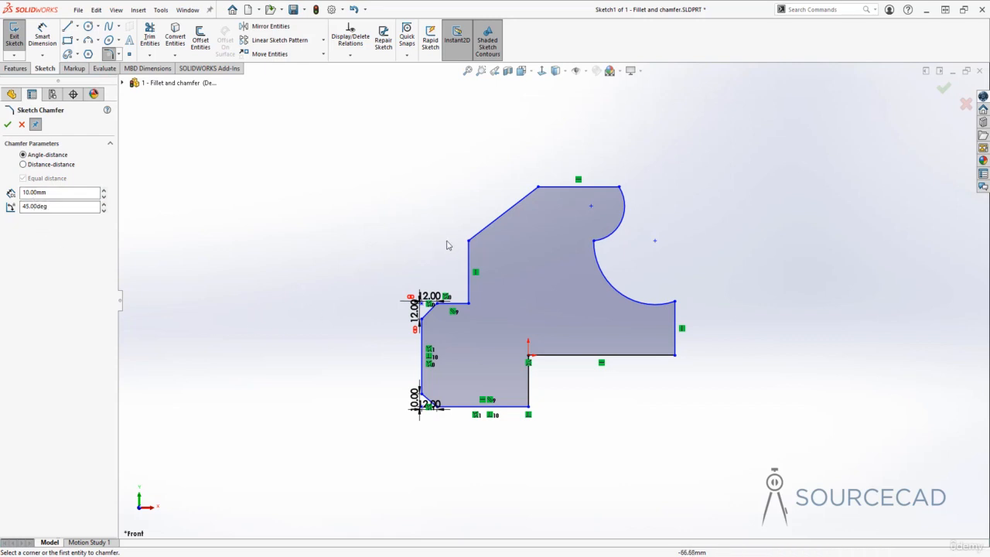
pyautogui.click(675, 356)
pyautogui.scroll(-5, 681, 356)
pyautogui.scroll(-3, 605, 349)
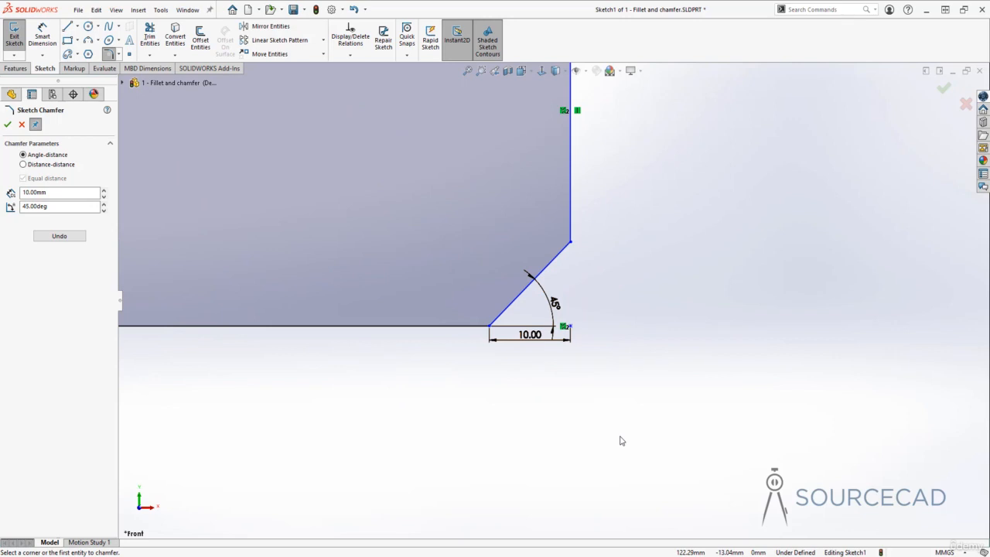
pyautogui.click(8, 126)
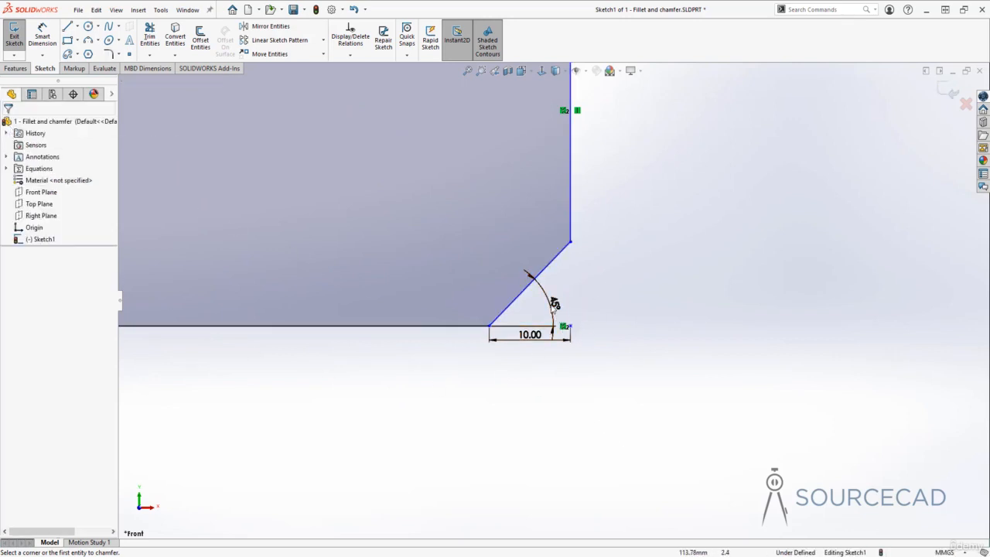
# - Set the angle of the chamfer at the right arm's bottom-right corner to 30 degrees
pyautogui.doubleClick(555, 302)
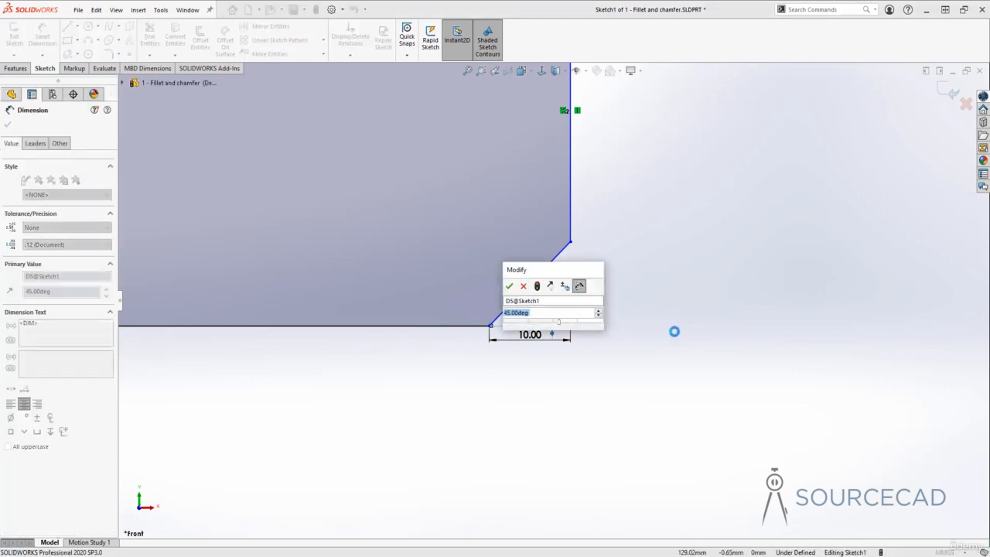
pyautogui.write('30')
pyautogui.press('Return')
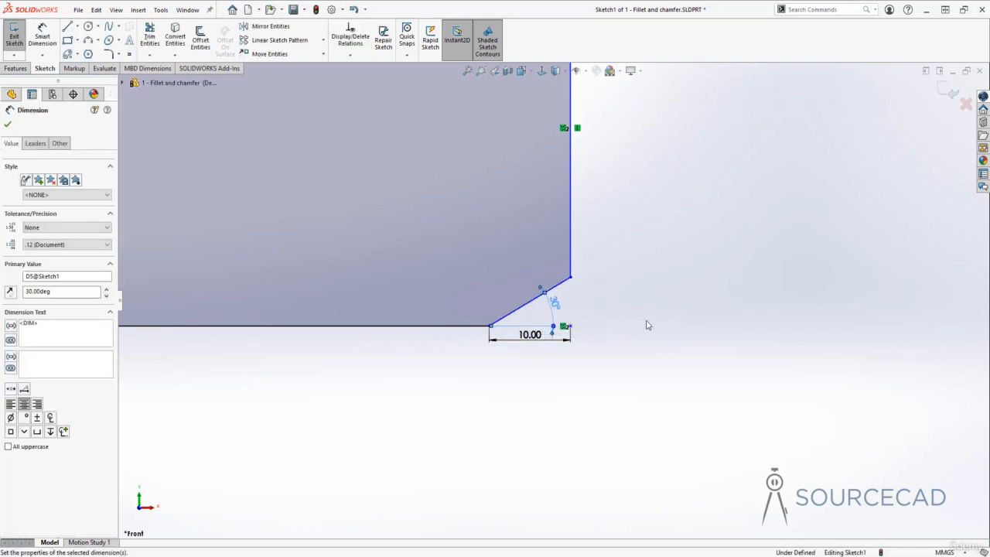
pyautogui.click(681, 296)
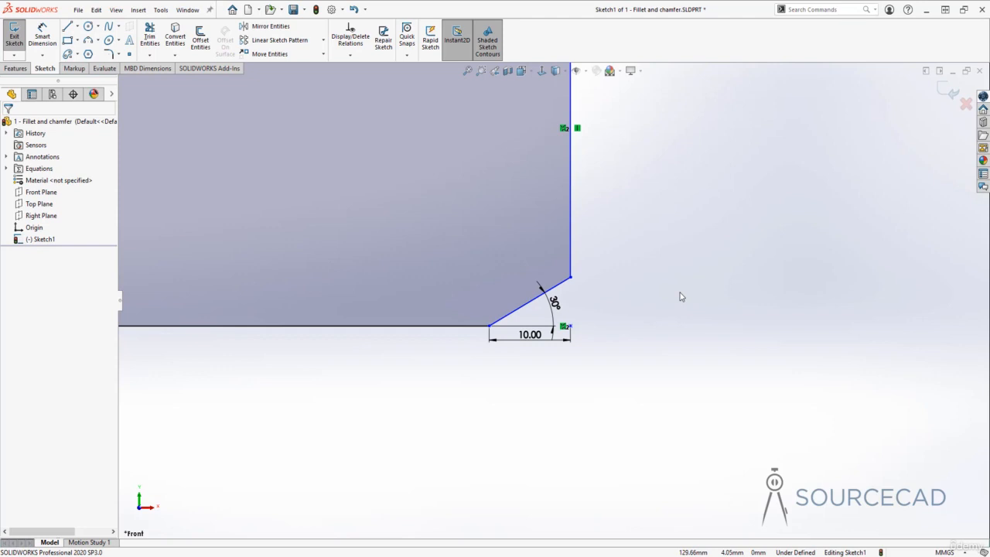
pyautogui.scroll(8, 694, 309)
pyautogui.scroll(4, 698, 312)
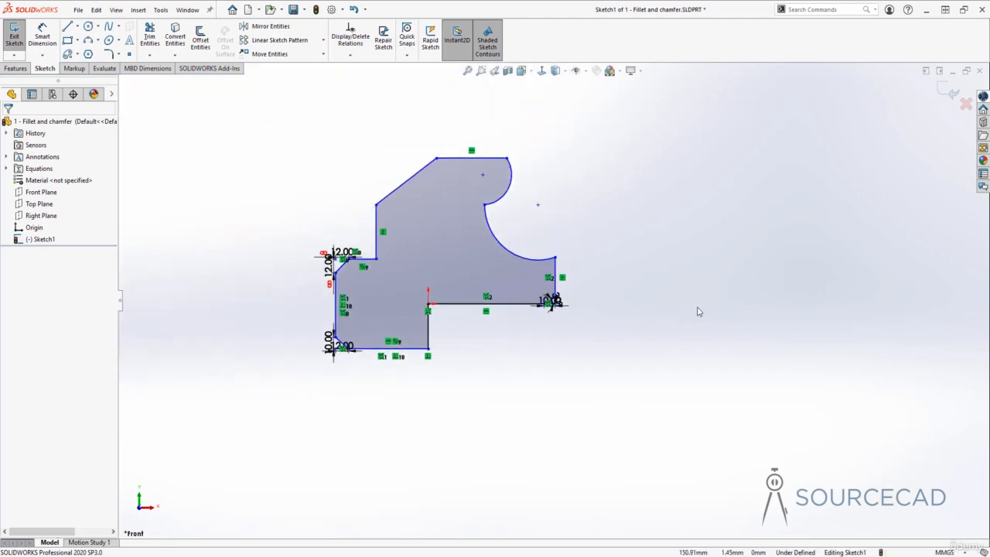